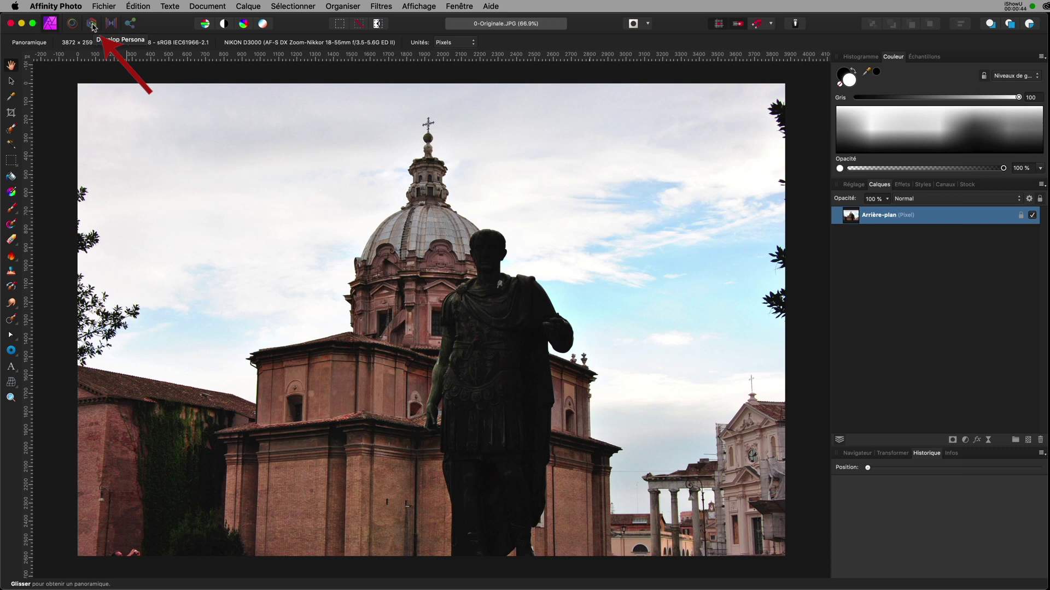
# Switch the Rome statue photo into the Develop persona.
pyautogui.click(93, 25)
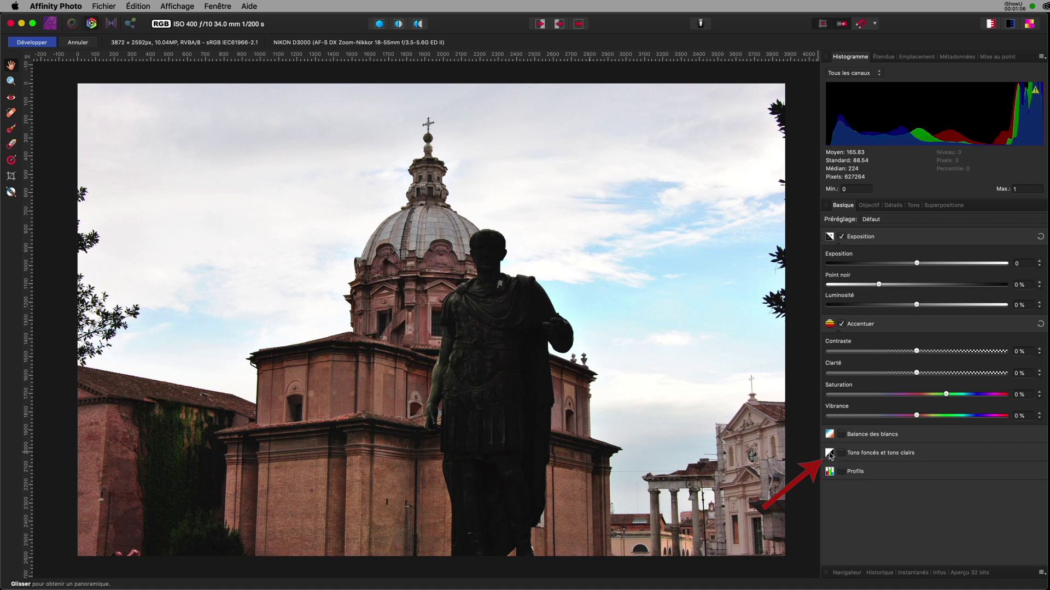
# Enable Shadows & Highlights with shadows 42% and highlights -100%, toggling it to compare.
pyautogui.click(842, 453)
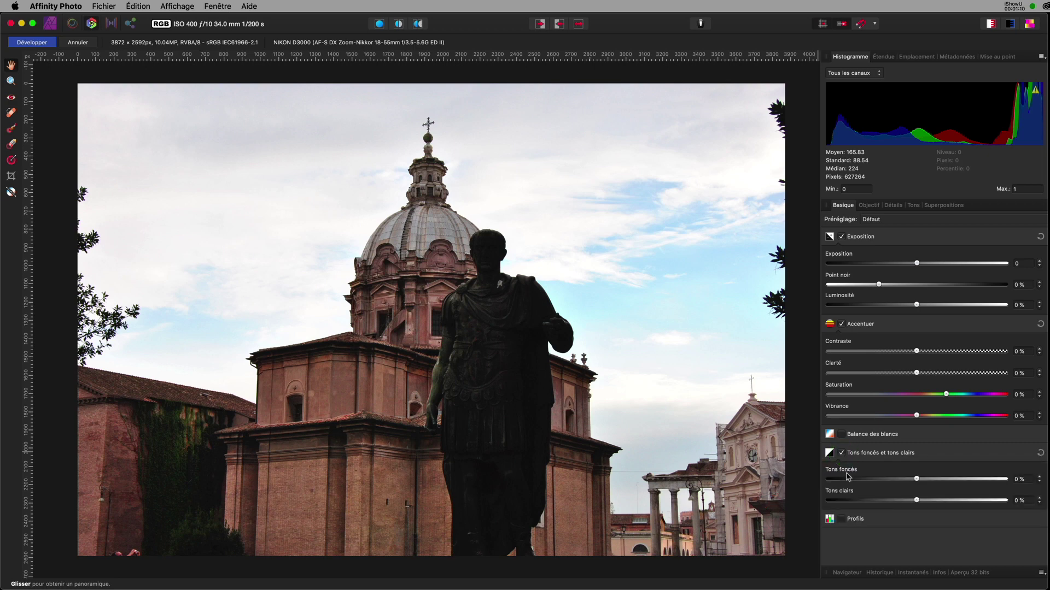
pyautogui.click(916, 480)
pyautogui.moveTo(917, 480); pyautogui.dragTo(947, 483)
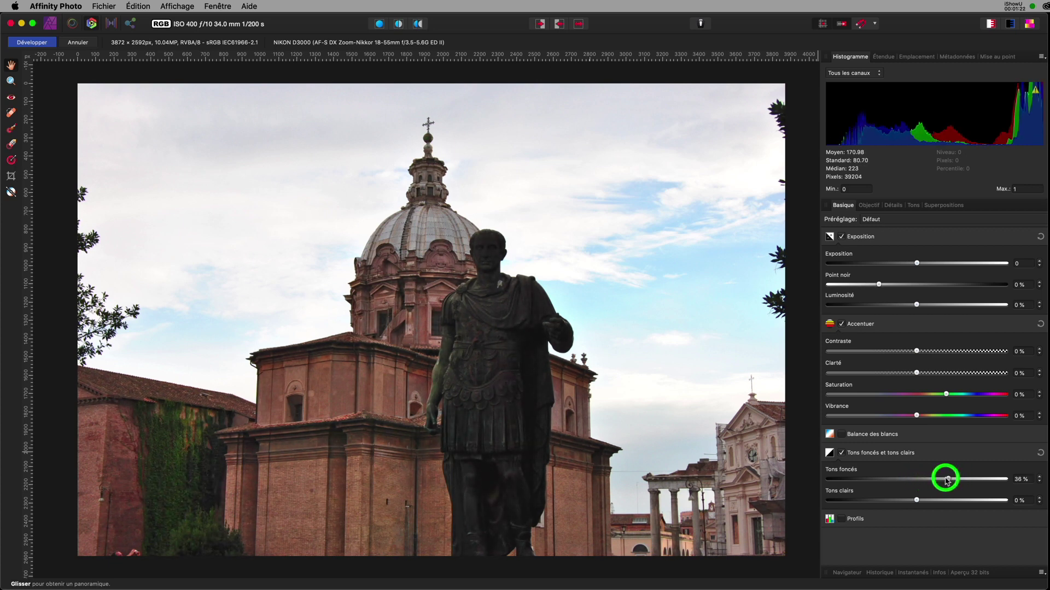
pyautogui.moveTo(947, 480); pyautogui.dragTo(954, 479)
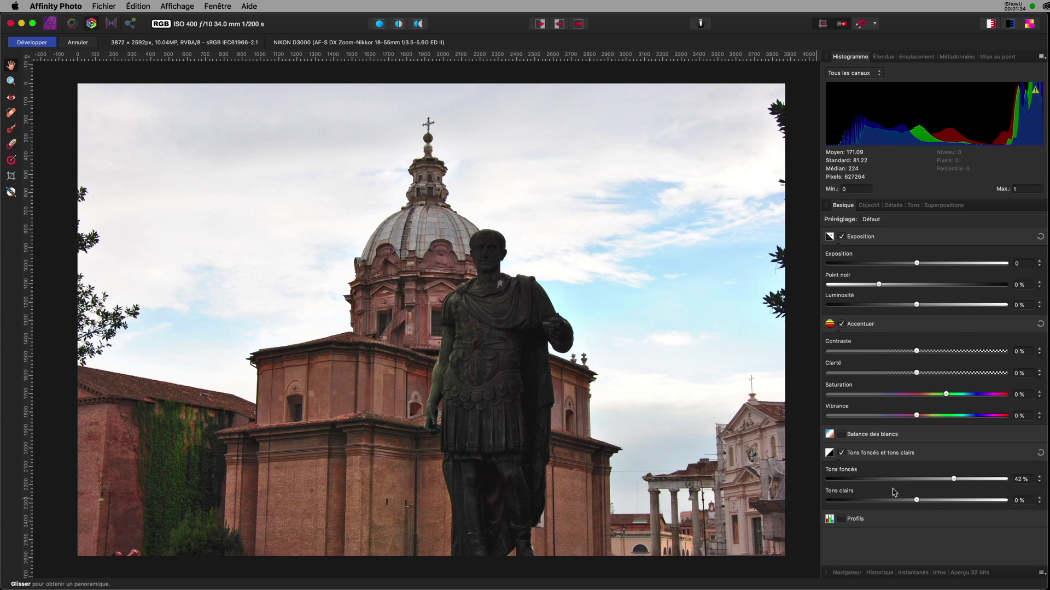
pyautogui.moveTo(917, 501); pyautogui.dragTo(806, 499)
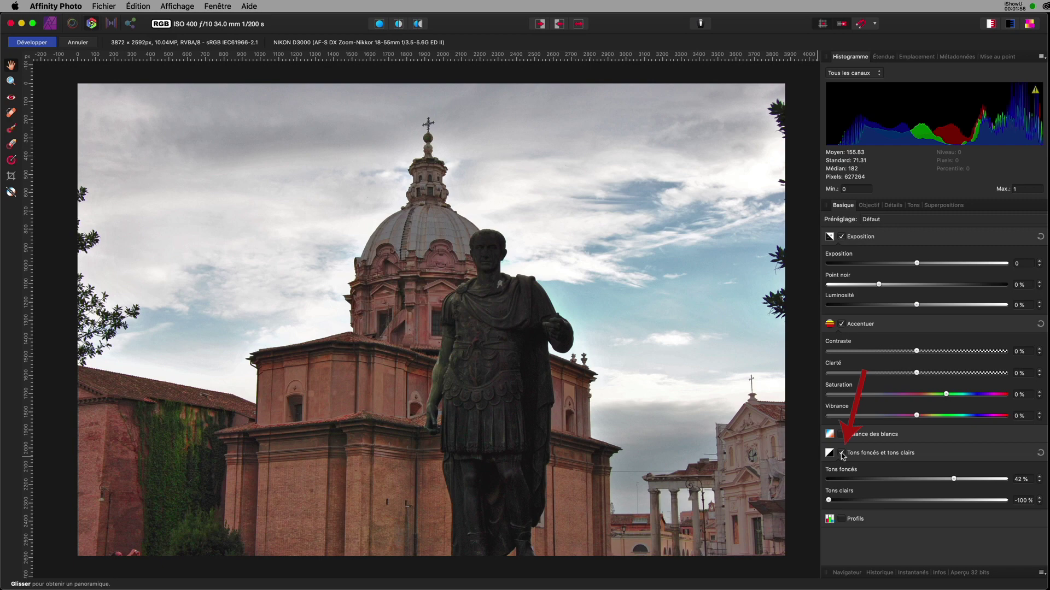
pyautogui.click(842, 453)
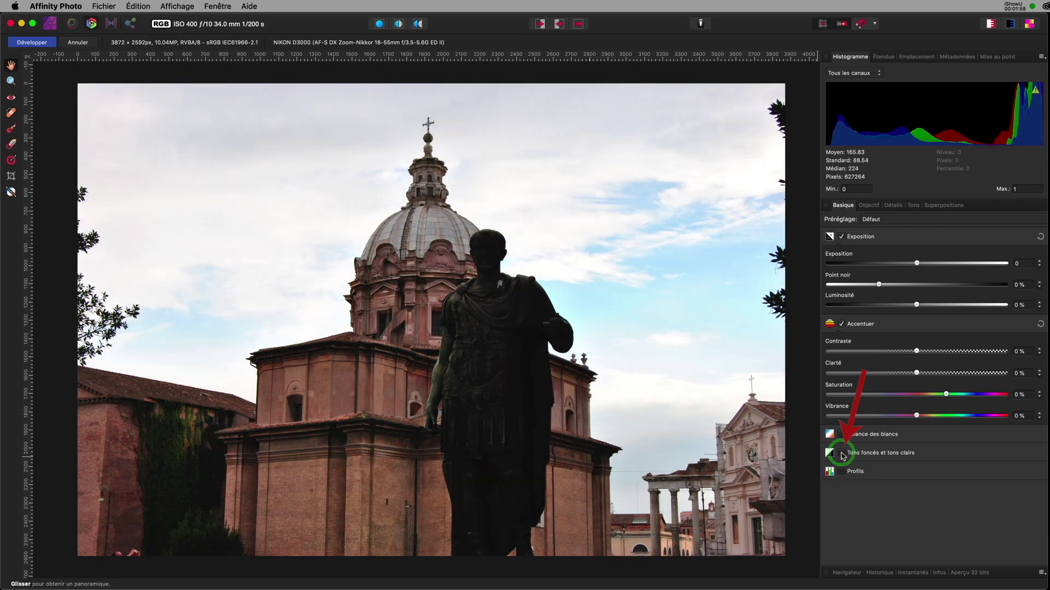
pyautogui.click(842, 454)
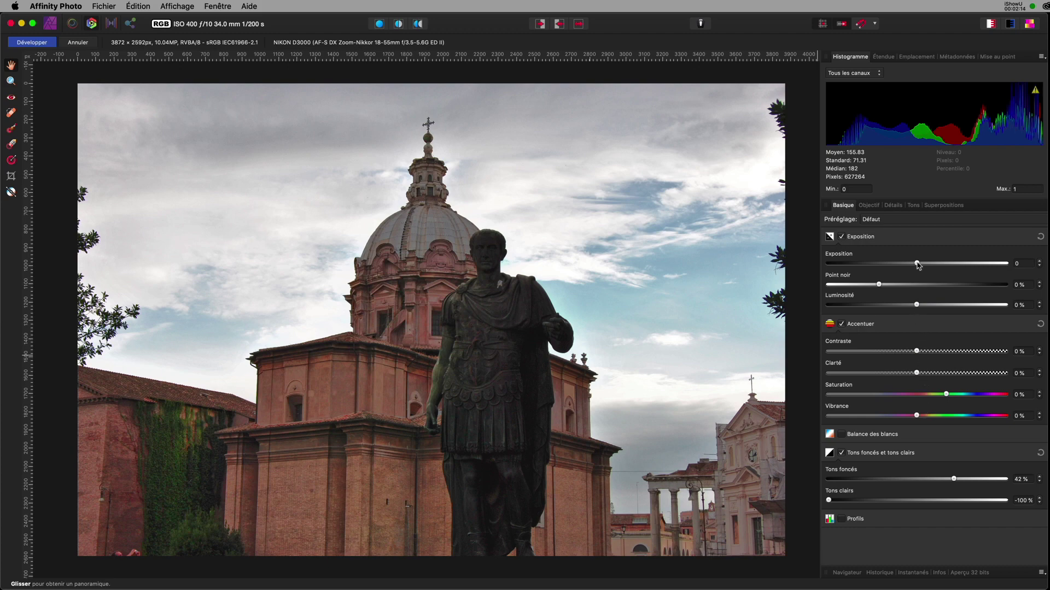
# Set exposure -0.06, black point 1%, brightness -2%, contrast 11%, clarity/saturation 10%, vibrance 6%.
pyautogui.moveTo(918, 264); pyautogui.dragTo(916, 277)
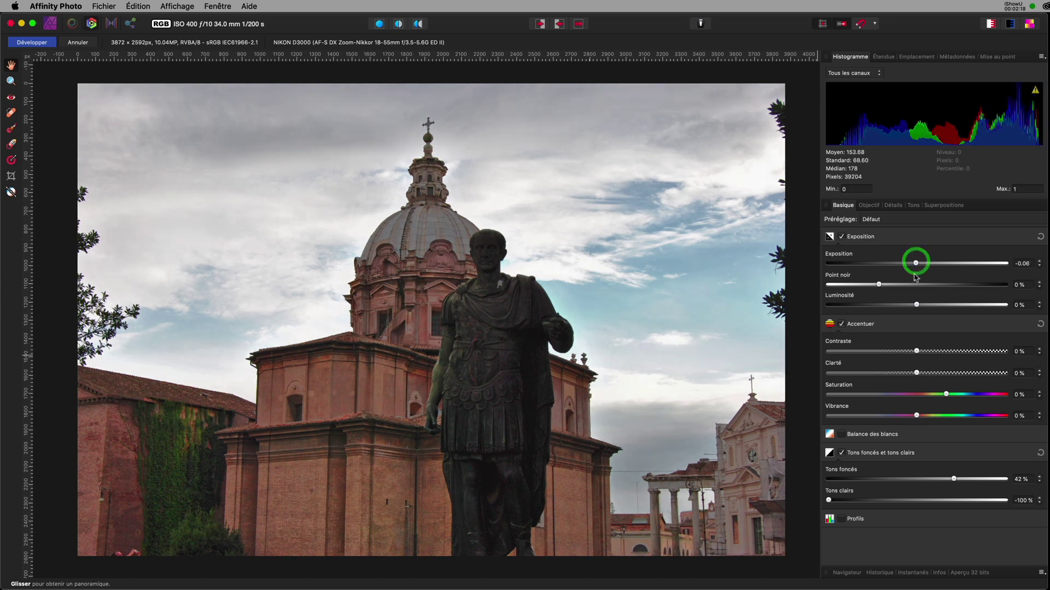
pyautogui.moveTo(878, 285)
pyautogui.mouseDown()
pyautogui.moveTo(914, 306)
pyautogui.moveTo(939, 305)
pyautogui.moveTo(901, 306)
pyautogui.moveTo(911, 307)
pyautogui.mouseUp()
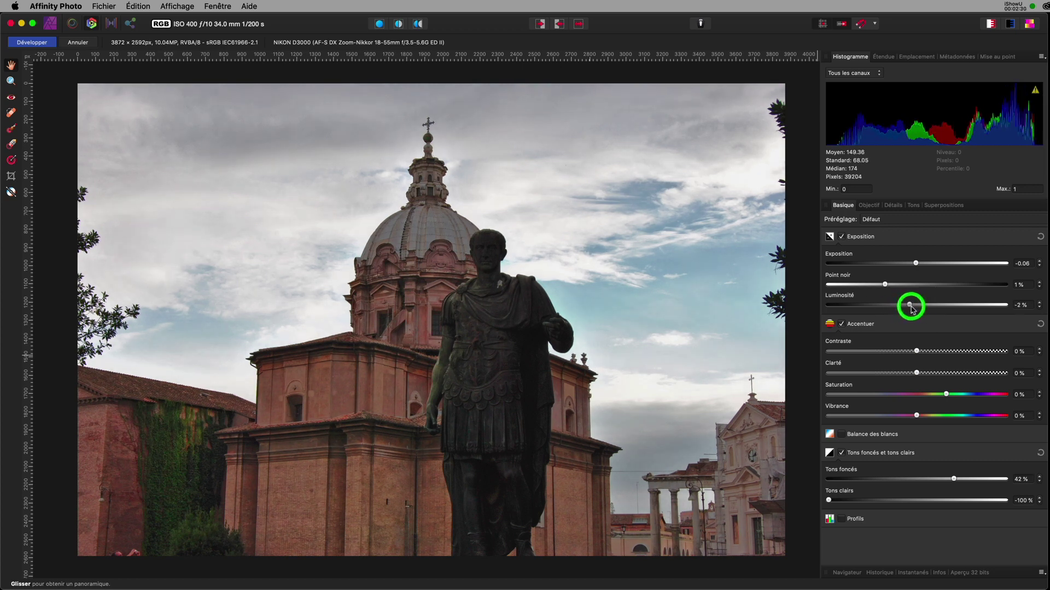
pyautogui.moveTo(916, 351); pyautogui.dragTo(937, 352)
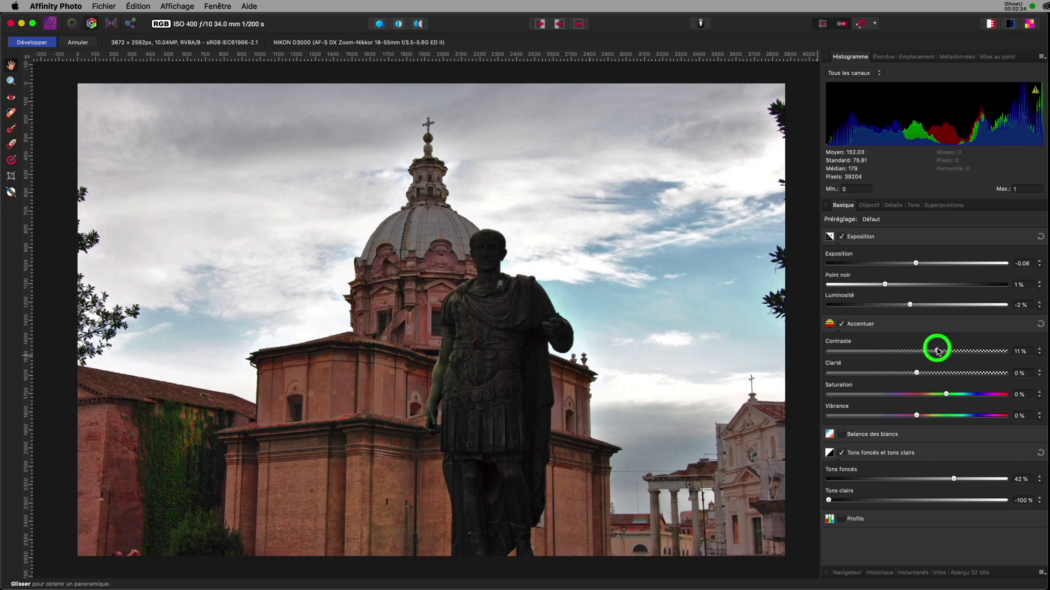
pyautogui.moveTo(937, 351); pyautogui.dragTo(925, 374)
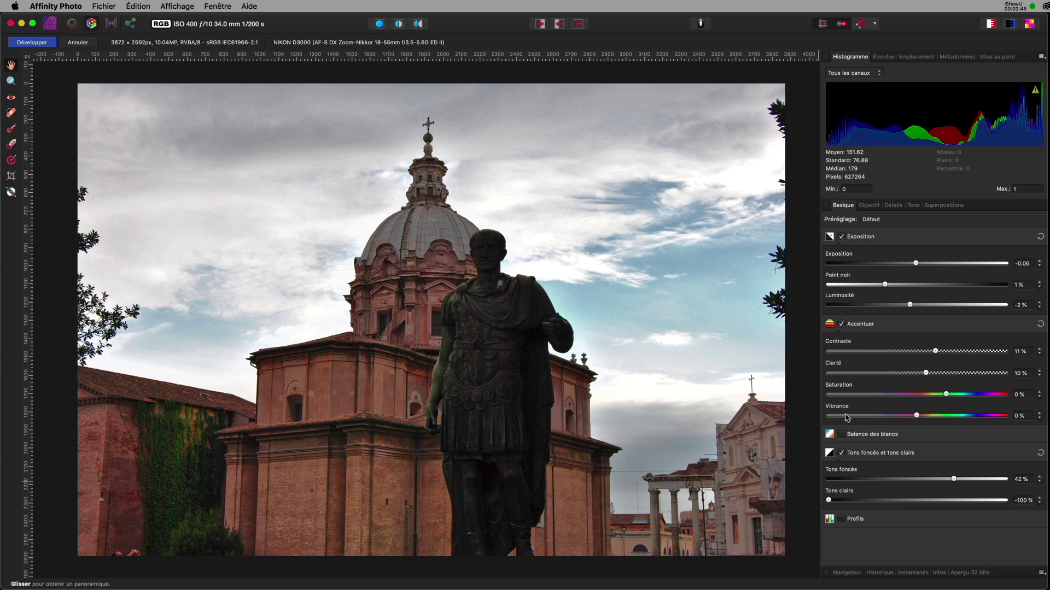
pyautogui.moveTo(918, 418); pyautogui.dragTo(928, 418)
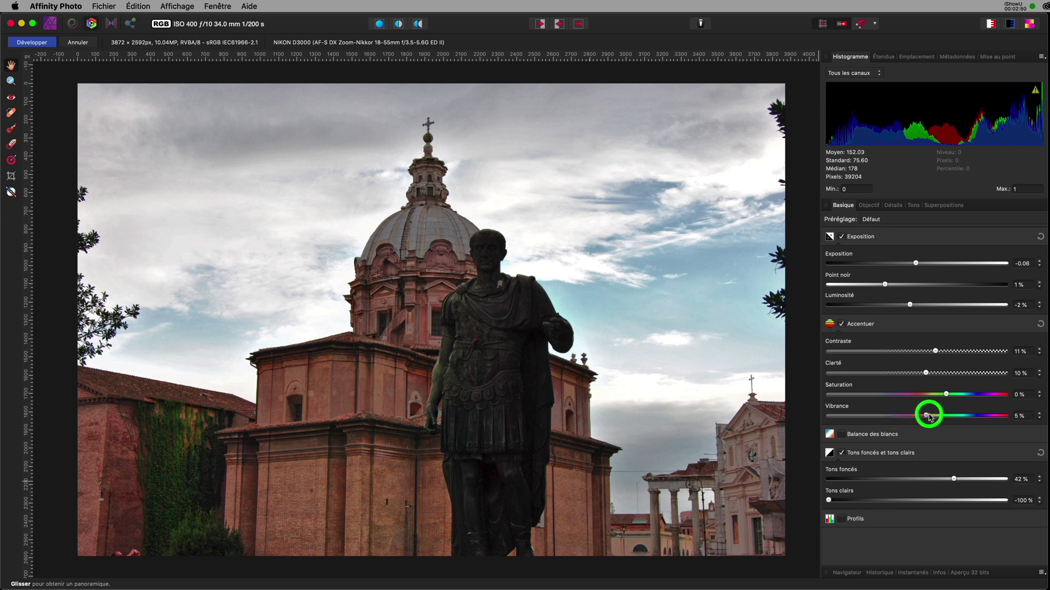
pyautogui.moveTo(928, 418); pyautogui.dragTo(958, 394)
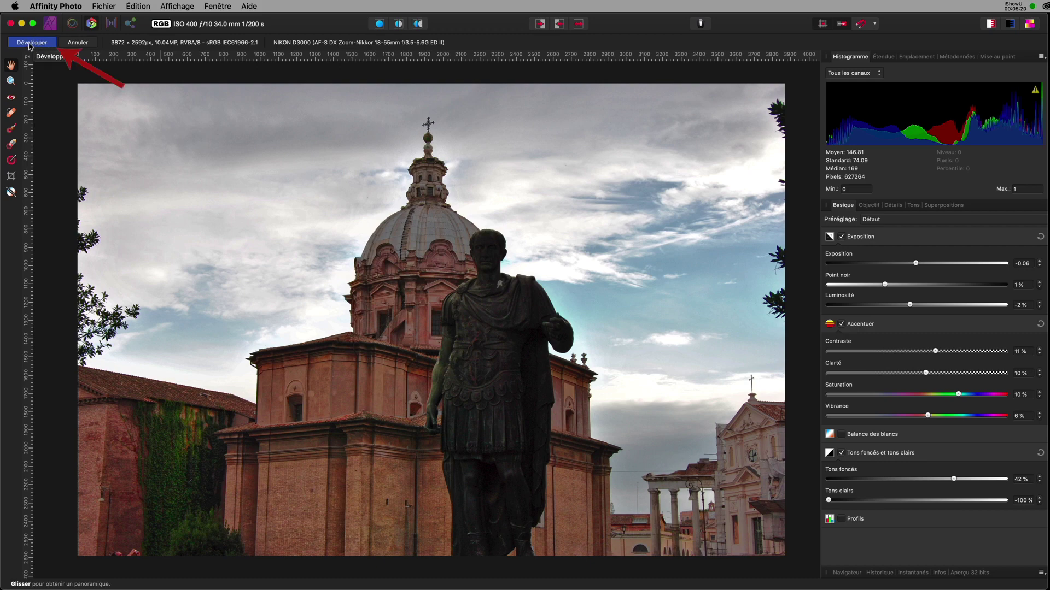
# Commit the Develop edits, returning to a single Background pixel layer.
pyautogui.click(30, 43)
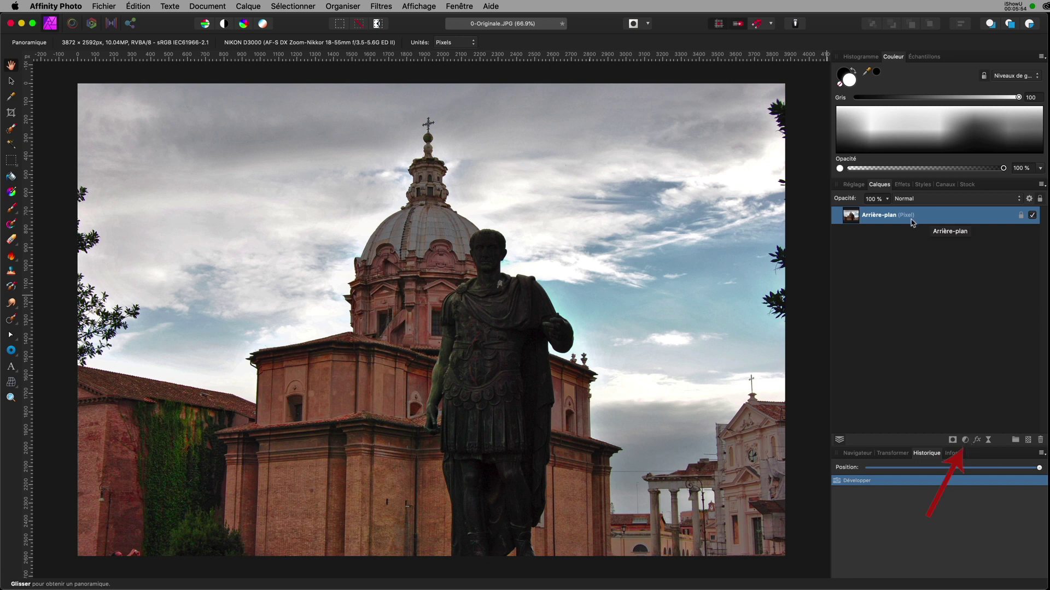
# Add a Brightness/Contrast adjustment layer with brightness 40% and contrast 12%.
pyautogui.click(966, 440)
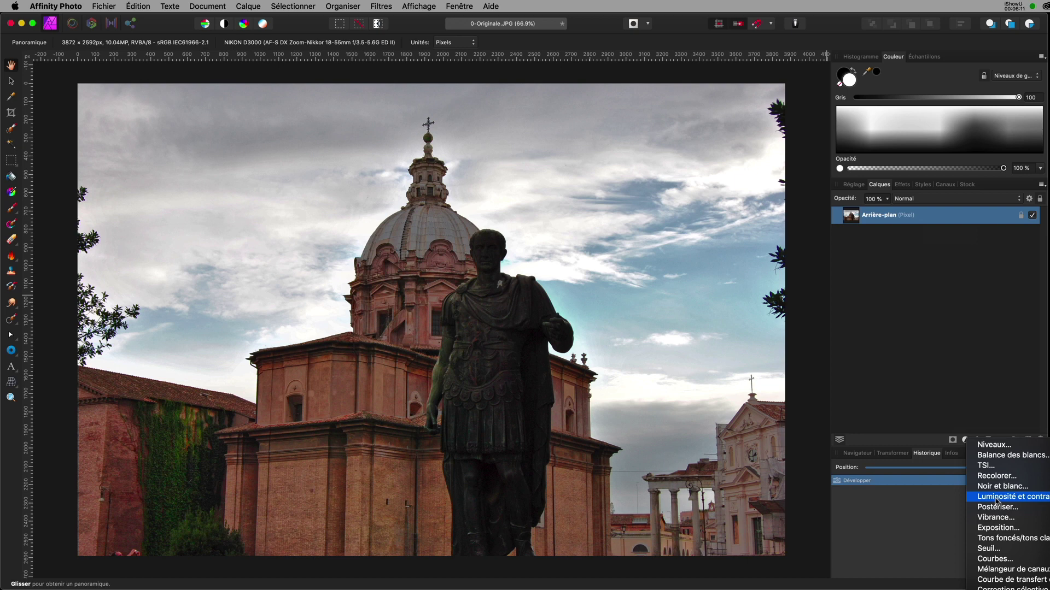
pyautogui.click(995, 498)
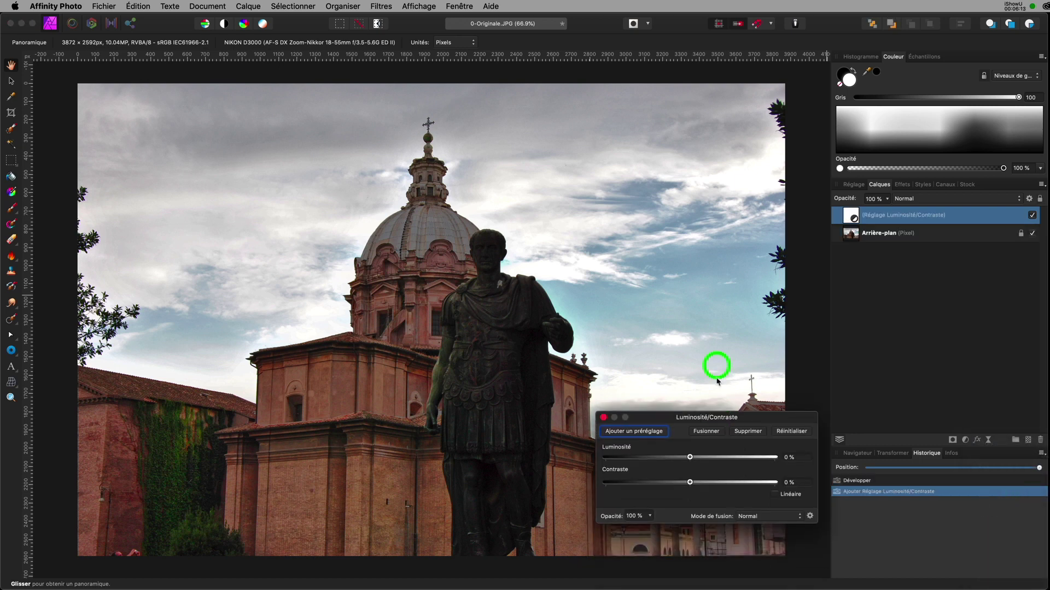
pyautogui.moveTo(716, 415); pyautogui.dragTo(675, 103)
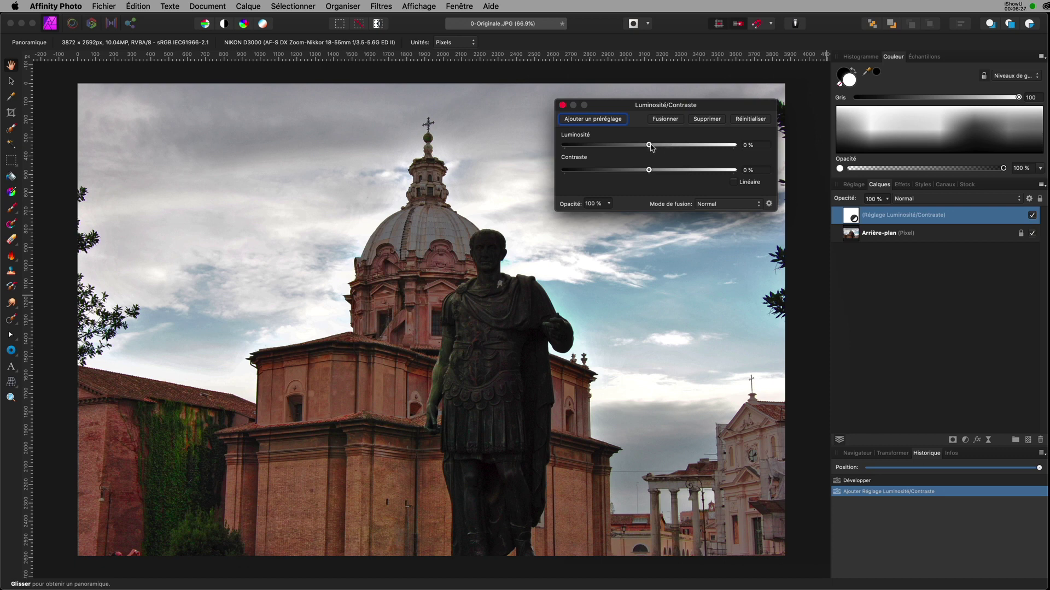
pyautogui.moveTo(650, 146)
pyautogui.mouseDown()
pyautogui.moveTo(679, 146)
pyautogui.moveTo(657, 171)
pyautogui.moveTo(682, 145)
pyautogui.mouseUp()
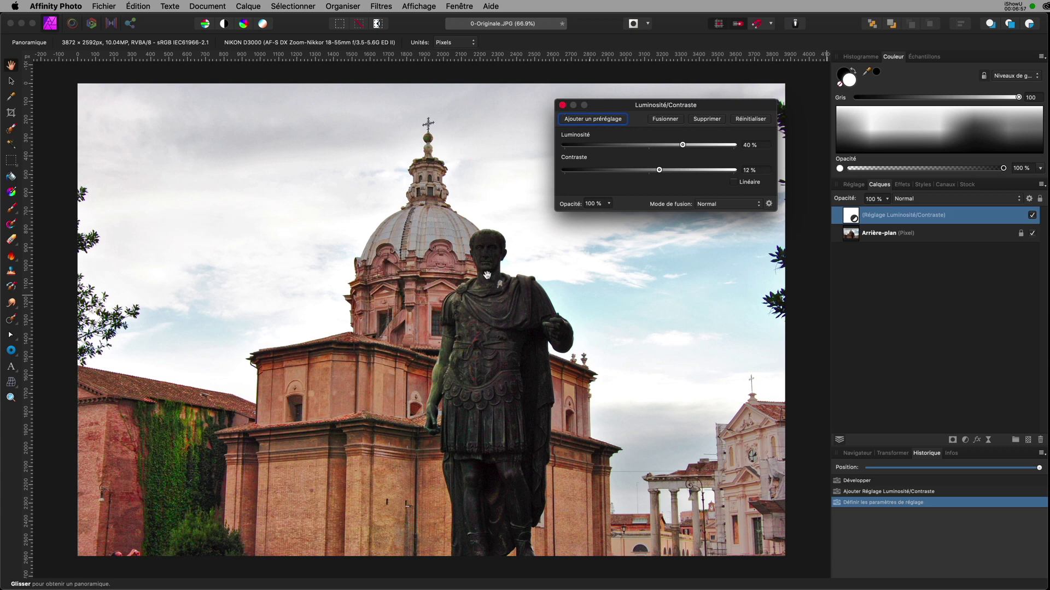
pyautogui.click(562, 105)
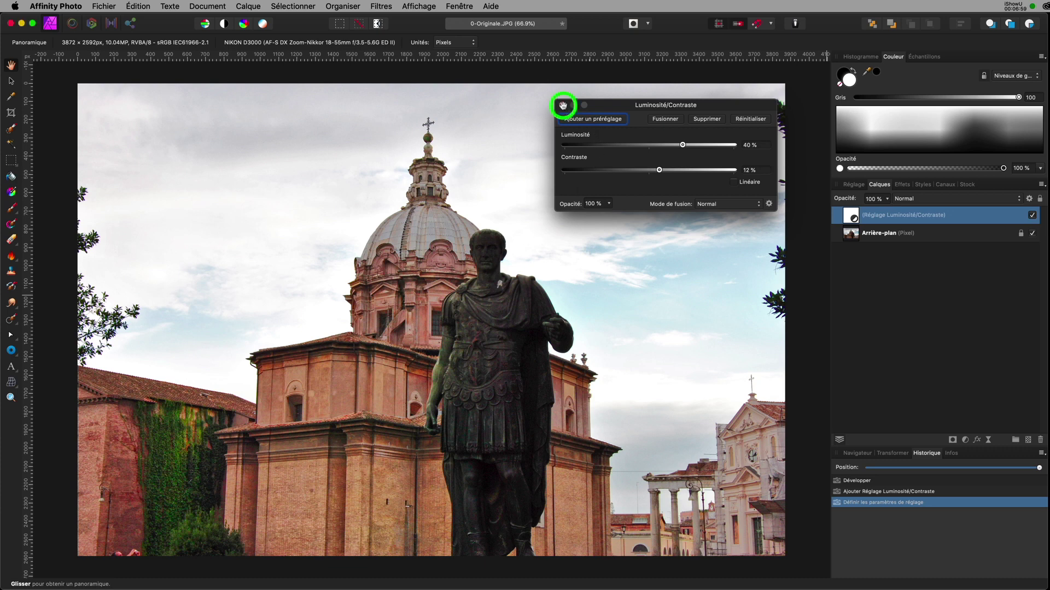
# Select the Brightness/Contrast layer and invert its mask to black with Cmd+I.
pyautogui.keyDown('super'); pyautogui.click(850, 219); pyautogui.keyUp('super')
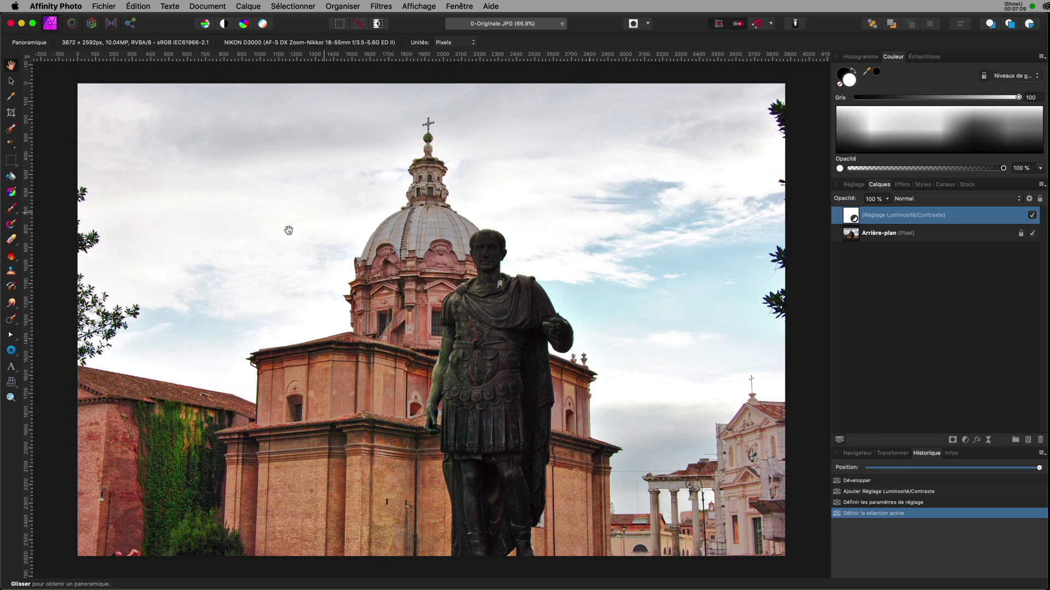
pyautogui.click(852, 216)
pyautogui.click(851, 218)
pyautogui.click(847, 216)
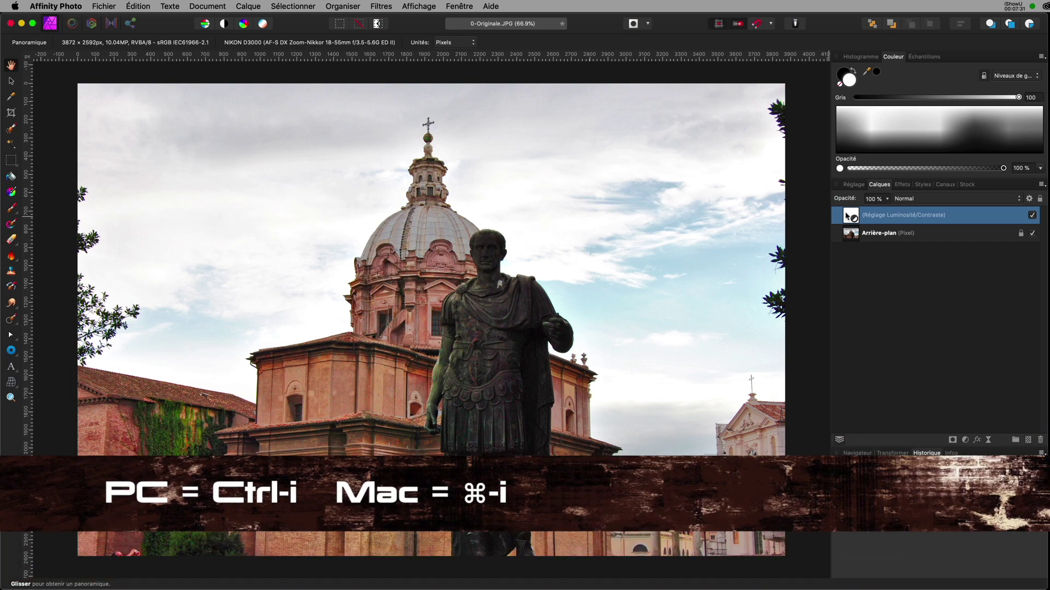
pyautogui.press('super+i')
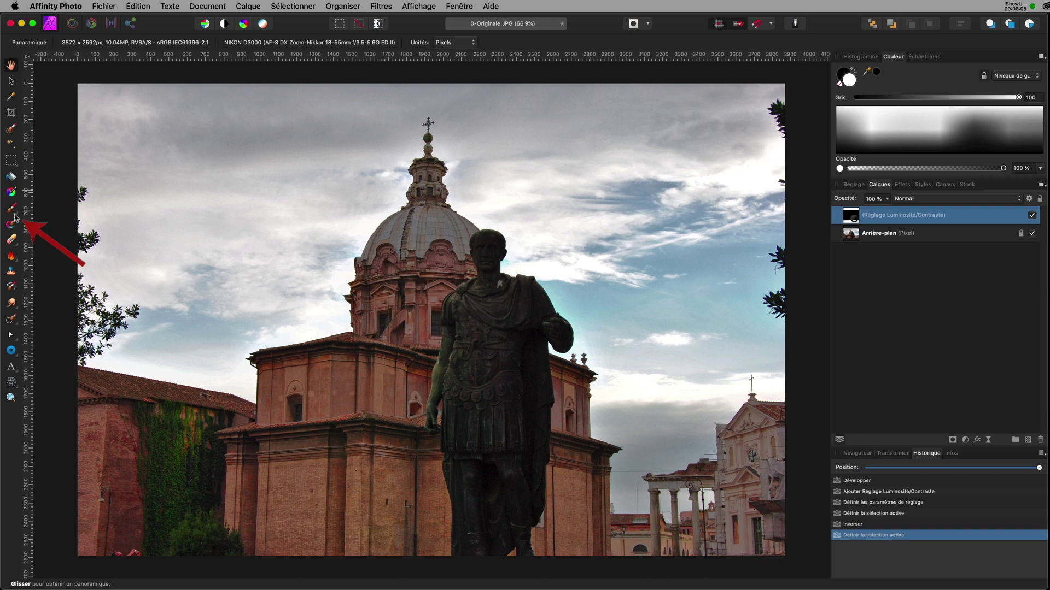
# Set up the Paint Brush with white colour and a 48 px width.
pyautogui.click(11, 209)
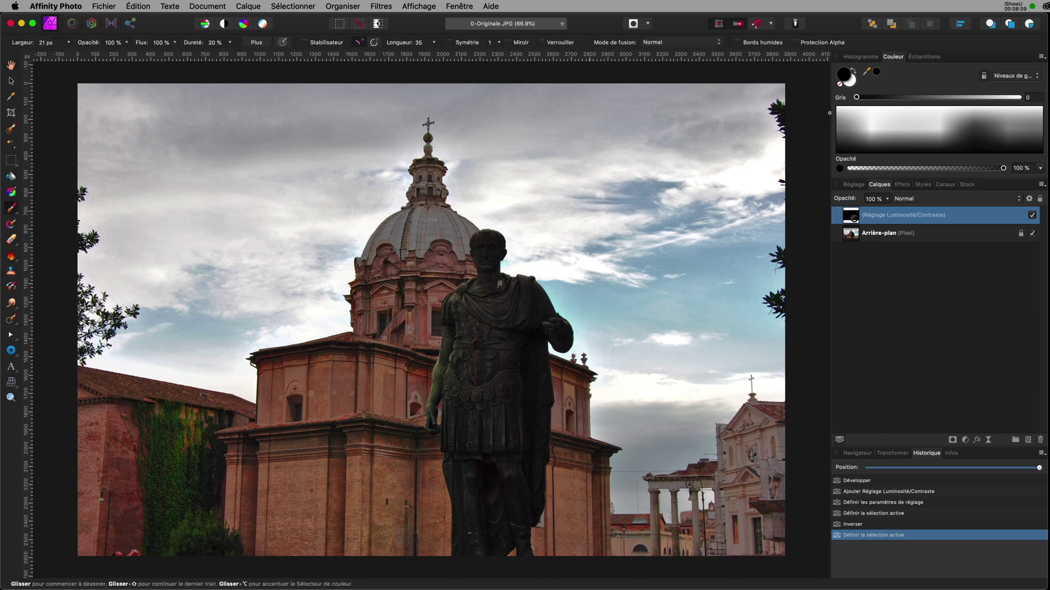
pyautogui.click(847, 83)
pyautogui.moveTo(69, 43); pyautogui.dragTo(78, 53)
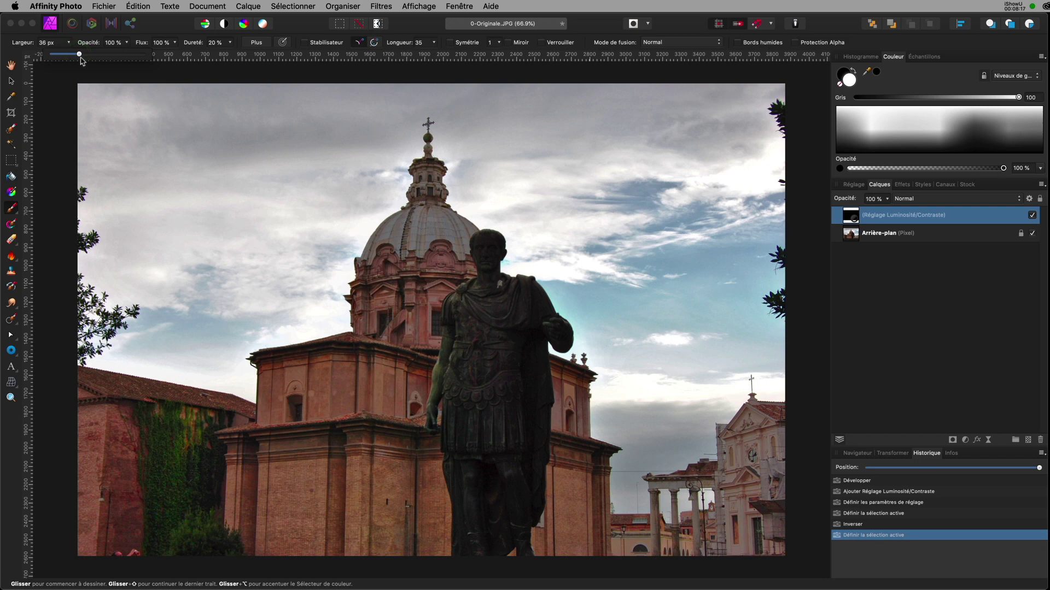
pyautogui.moveTo(79, 54); pyautogui.dragTo(94, 55)
pyautogui.click(112, 43)
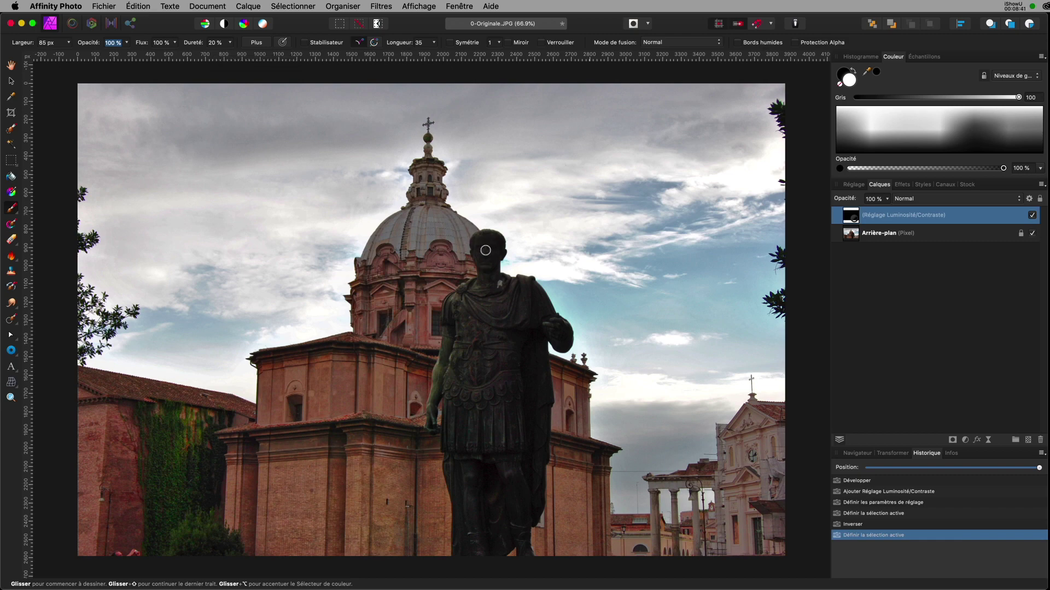
# Paint white on the mask over the statue's head, face, neck and shoulder.
pyautogui.scroll(2, 478, 246)
pyautogui.scroll(3, 481, 249)
pyautogui.scroll(3, 486, 252)
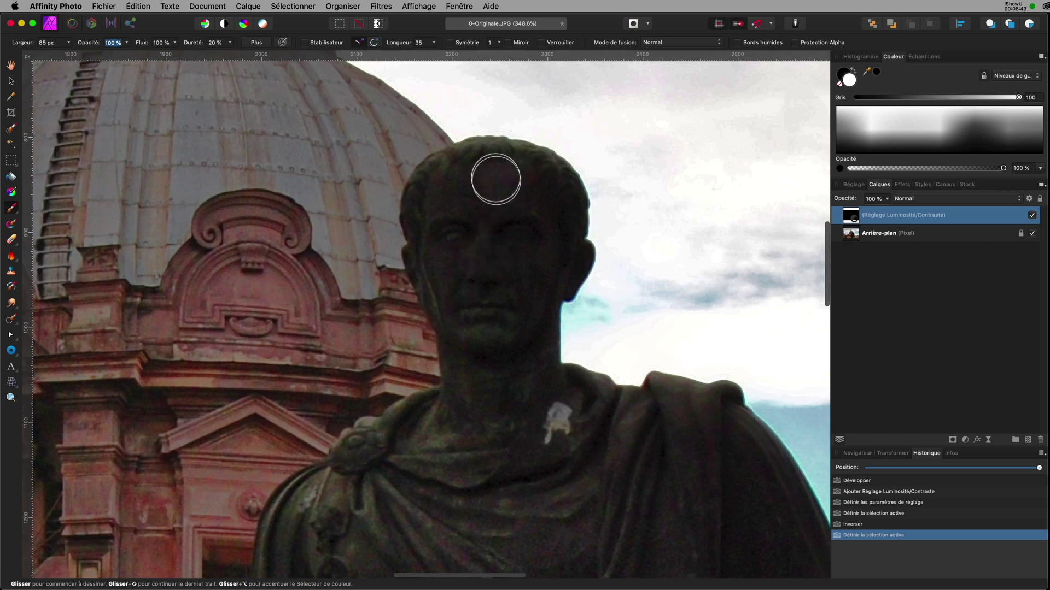
pyautogui.moveTo(485, 162); pyautogui.dragTo(519, 164)
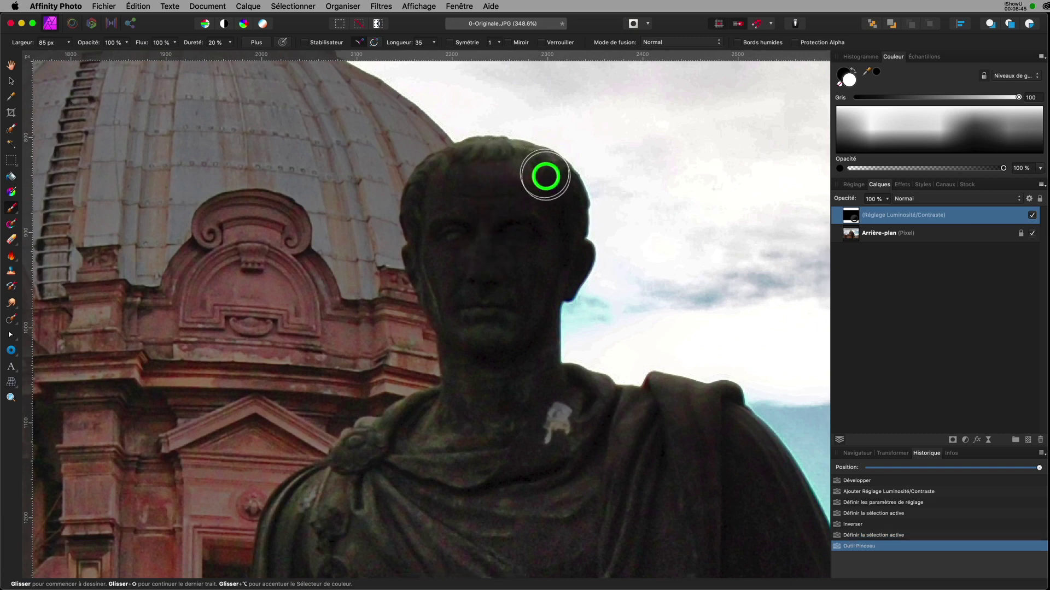
pyautogui.moveTo(561, 265)
pyautogui.mouseDown()
pyautogui.moveTo(436, 268)
pyautogui.moveTo(480, 363)
pyautogui.moveTo(459, 288)
pyautogui.moveTo(530, 269)
pyautogui.moveTo(535, 358)
pyautogui.moveTo(474, 356)
pyautogui.moveTo(463, 413)
pyautogui.moveTo(417, 421)
pyautogui.moveTo(368, 462)
pyautogui.moveTo(363, 445)
pyautogui.moveTo(332, 487)
pyautogui.moveTo(563, 392)
pyautogui.moveTo(720, 408)
pyautogui.moveTo(766, 470)
pyautogui.moveTo(611, 429)
pyautogui.moveTo(499, 453)
pyautogui.moveTo(490, 429)
pyautogui.moveTo(558, 453)
pyautogui.mouseUp()
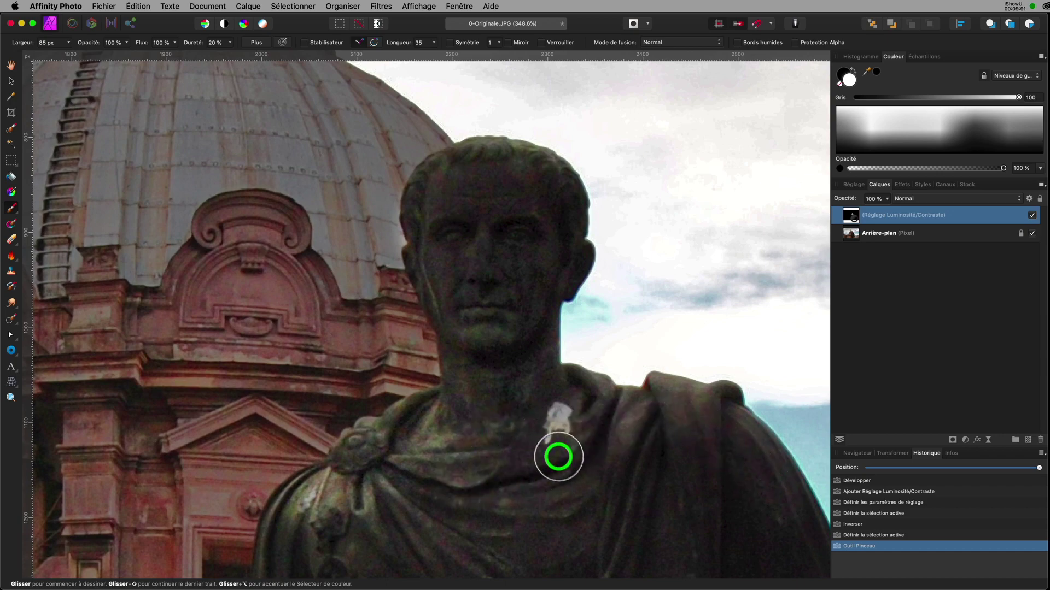
pyautogui.moveTo(558, 499); pyautogui.dragTo(562, 212)
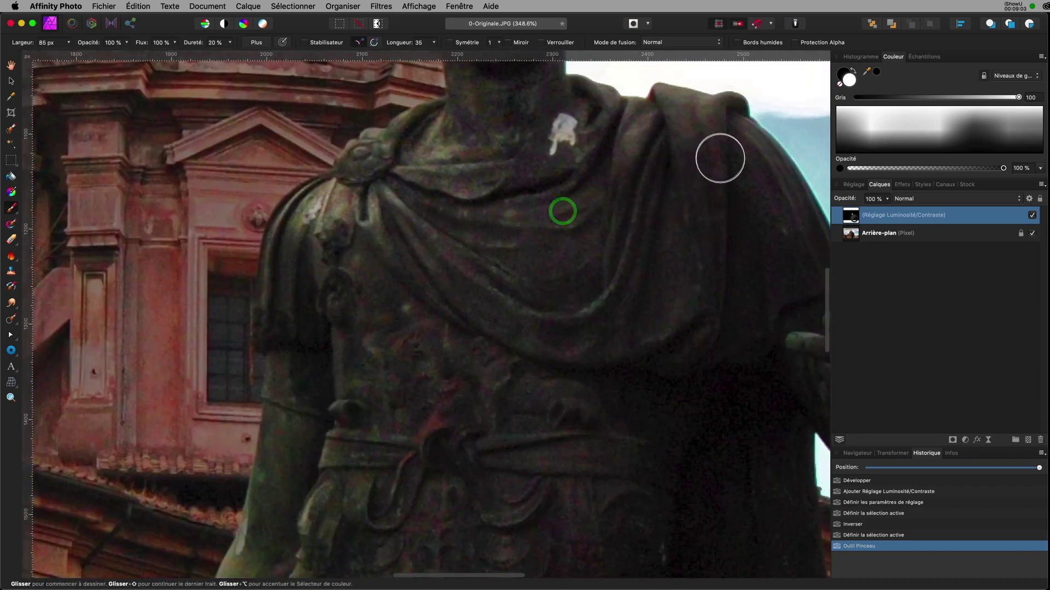
pyautogui.scroll(-5, 668, 189)
pyautogui.moveTo(675, 205)
pyautogui.mouseDown()
pyautogui.moveTo(583, 221)
pyautogui.moveTo(637, 209)
pyautogui.moveTo(670, 288)
pyautogui.moveTo(681, 284)
pyautogui.moveTo(624, 178)
pyautogui.mouseUp()
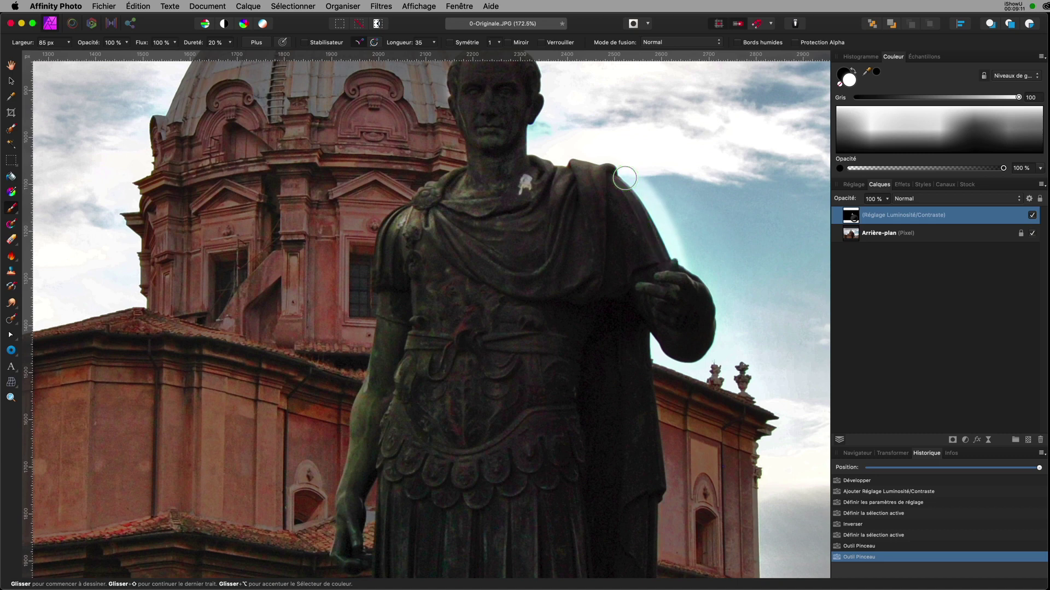
# Paint out the shoulder halo in black, then repaint the shoulders in white.
pyautogui.click(840, 75)
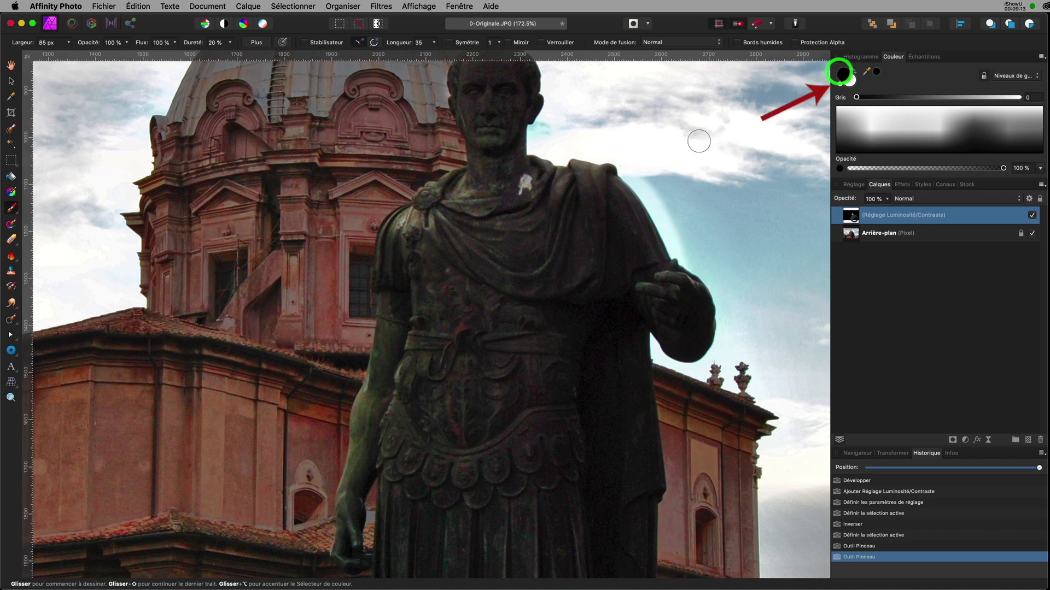
pyautogui.moveTo(628, 159); pyautogui.dragTo(635, 178)
pyautogui.moveTo(629, 172)
pyautogui.mouseDown()
pyautogui.moveTo(687, 257)
pyautogui.moveTo(655, 186)
pyautogui.moveTo(687, 255)
pyautogui.moveTo(703, 239)
pyautogui.mouseUp()
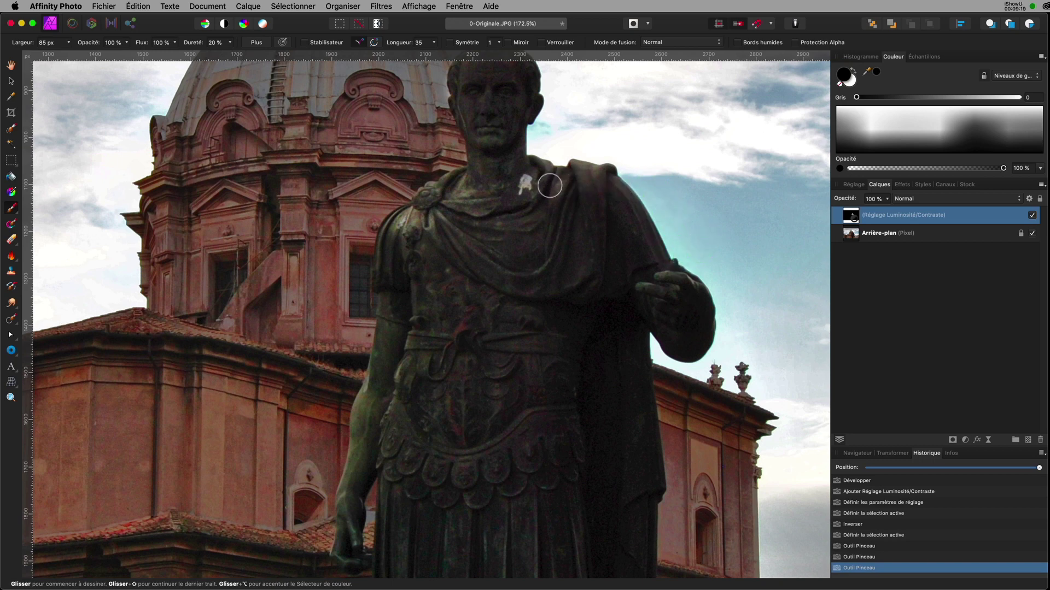
pyautogui.click(852, 72)
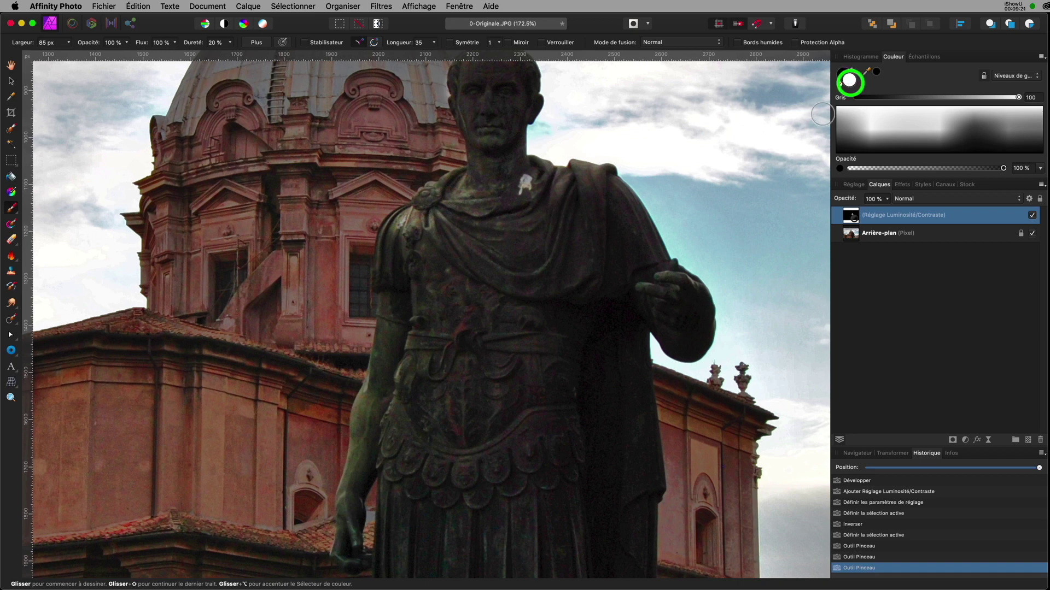
pyautogui.moveTo(521, 172); pyautogui.dragTo(474, 187)
pyautogui.moveTo(427, 219); pyautogui.dragTo(416, 246)
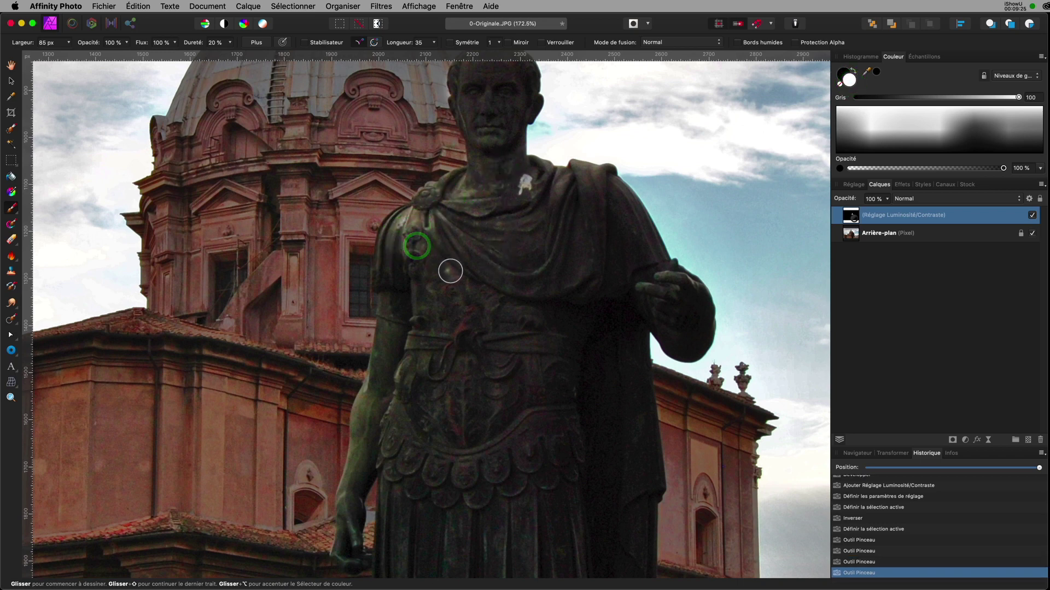
# Paint white over the torso, leg, skirt and lower statue with larger brush sizes.
pyautogui.press(']')
pyautogui.press(']')
pyautogui.press(']')
pyautogui.moveTo(493, 226)
pyautogui.mouseDown()
pyautogui.moveTo(579, 462)
pyautogui.moveTo(474, 290)
pyautogui.moveTo(441, 314)
pyautogui.moveTo(419, 424)
pyautogui.moveTo(541, 334)
pyautogui.moveTo(550, 352)
pyautogui.moveTo(525, 78)
pyautogui.moveTo(495, 108)
pyautogui.moveTo(530, 236)
pyautogui.moveTo(486, 248)
pyautogui.moveTo(405, 179)
pyautogui.moveTo(405, 297)
pyautogui.moveTo(441, 421)
pyautogui.moveTo(421, 374)
pyautogui.moveTo(428, 351)
pyautogui.mouseUp()
pyautogui.press('[')
pyautogui.press('[')
pyautogui.press('[')
pyautogui.moveTo(365, 334)
pyautogui.mouseDown()
pyautogui.moveTo(370, 530)
pyautogui.moveTo(434, 552)
pyautogui.moveTo(429, 461)
pyautogui.moveTo(549, 368)
pyautogui.moveTo(569, 428)
pyautogui.moveTo(522, 538)
pyautogui.moveTo(541, 564)
pyautogui.moveTo(471, 563)
pyautogui.moveTo(481, 478)
pyautogui.moveTo(466, 346)
pyautogui.moveTo(481, 290)
pyautogui.mouseUp()
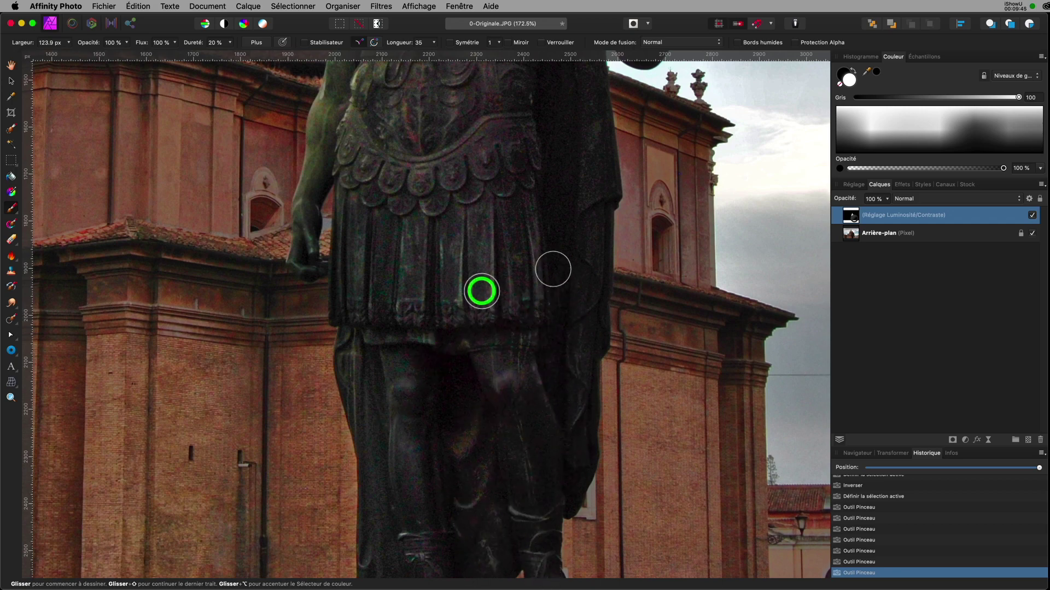
pyautogui.moveTo(332, 110)
pyautogui.mouseDown()
pyautogui.moveTo(305, 253)
pyautogui.moveTo(319, 182)
pyautogui.mouseUp()
pyautogui.moveTo(556, 137)
pyautogui.mouseDown()
pyautogui.moveTo(565, 354)
pyautogui.moveTo(536, 429)
pyautogui.mouseUp()
pyautogui.press('super+0')
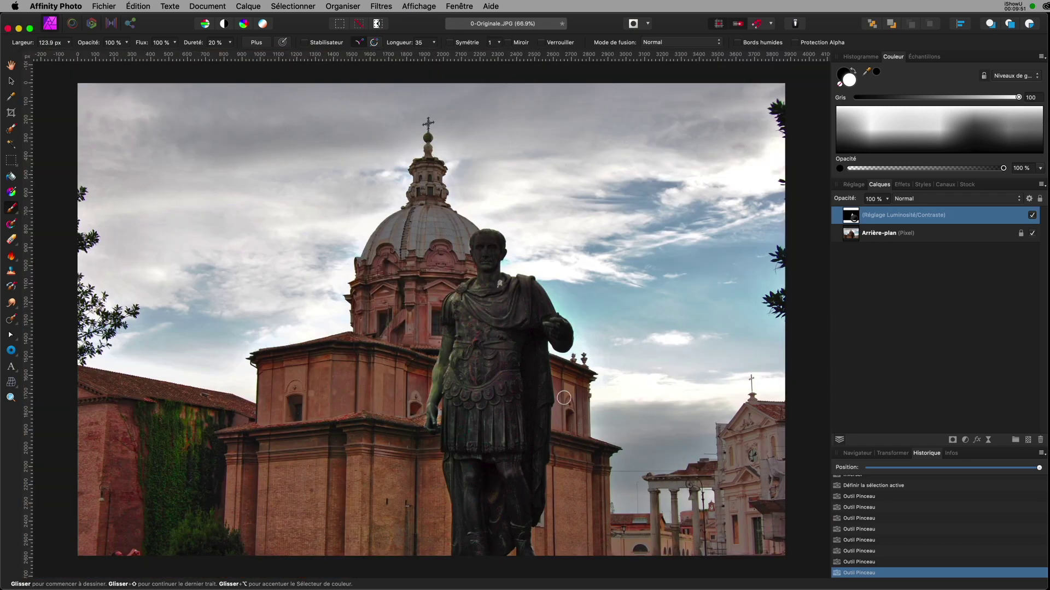
pyautogui.click(1032, 216)
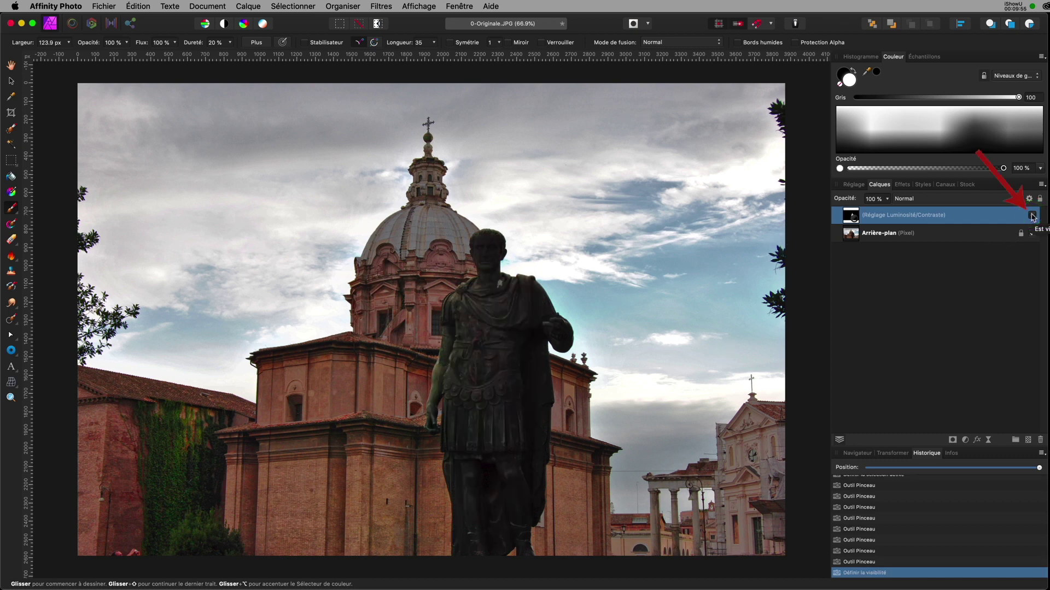
pyautogui.click(1032, 216)
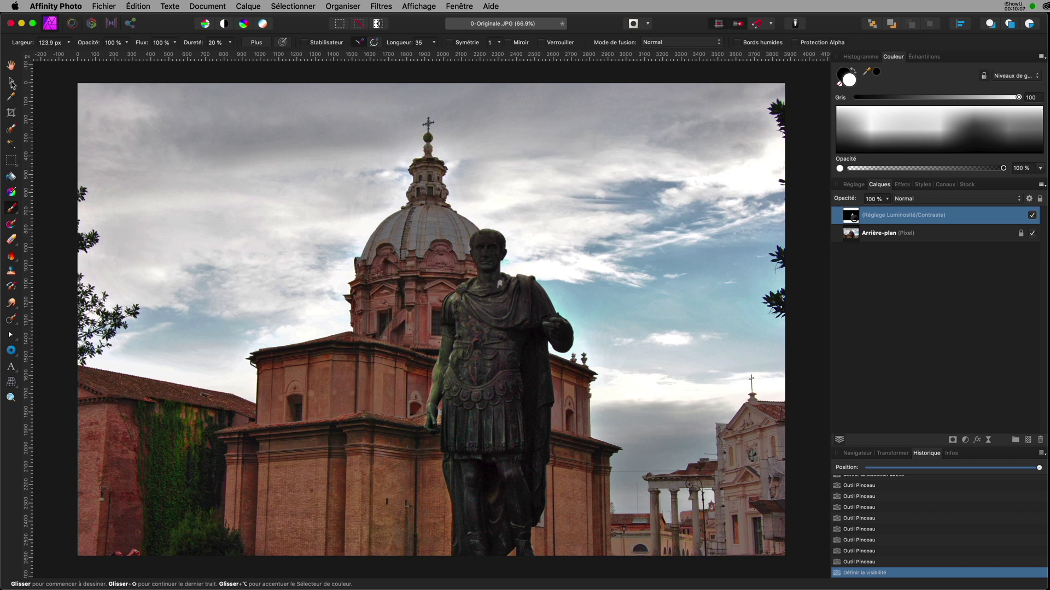
pyautogui.click(12, 82)
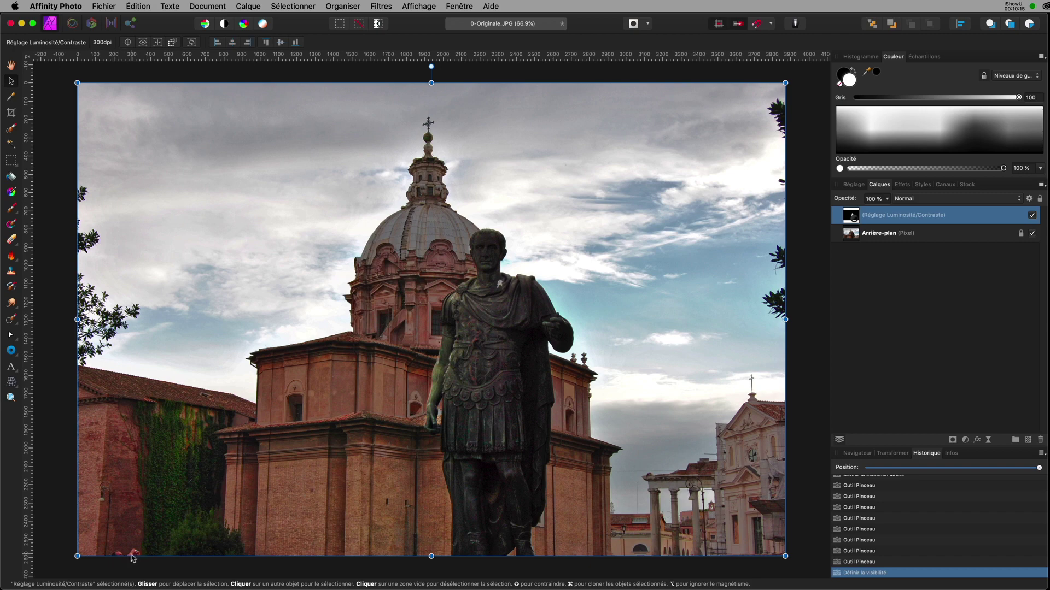
# Zoom and pan to the tourist in the bottom-left corner with the Clone Brush active.
pyautogui.scroll(2, 135, 557)
pyautogui.scroll(5, 135, 557)
pyautogui.scroll(3, 135, 556)
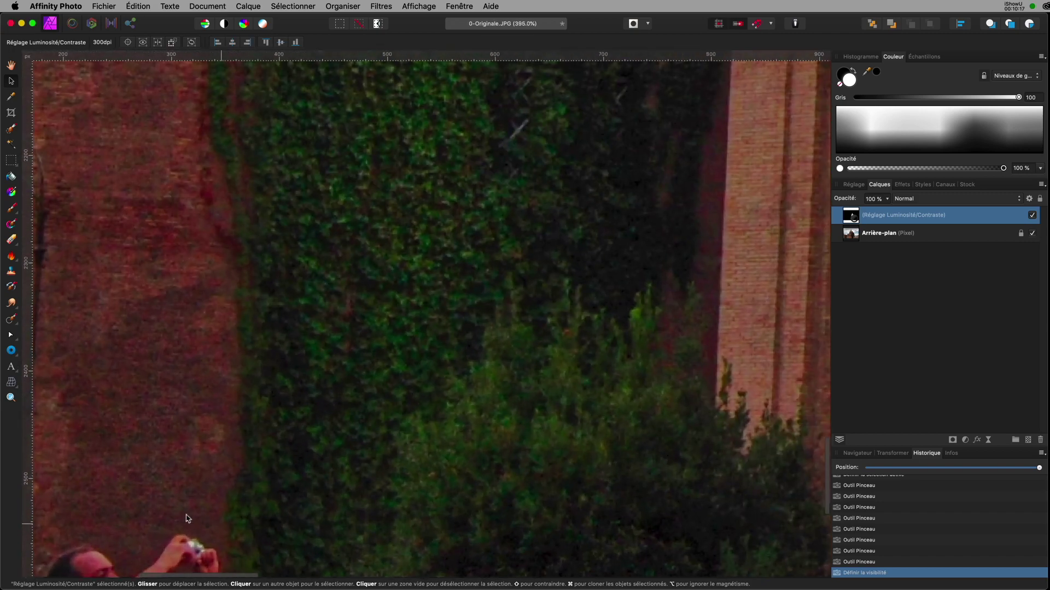
pyautogui.moveTo(155, 522); pyautogui.dragTo(336, 370)
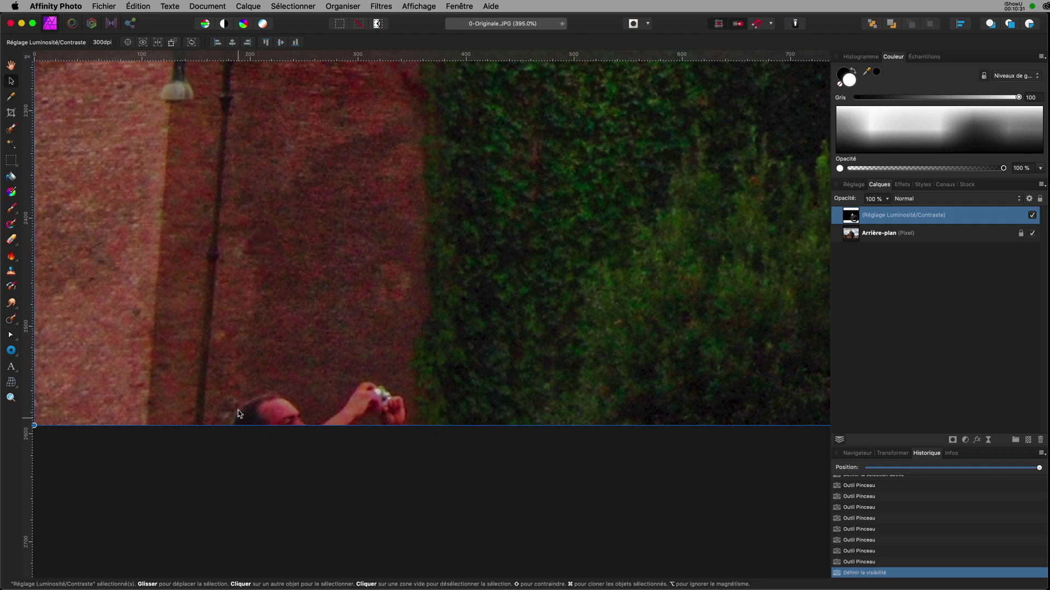
pyautogui.click(11, 272)
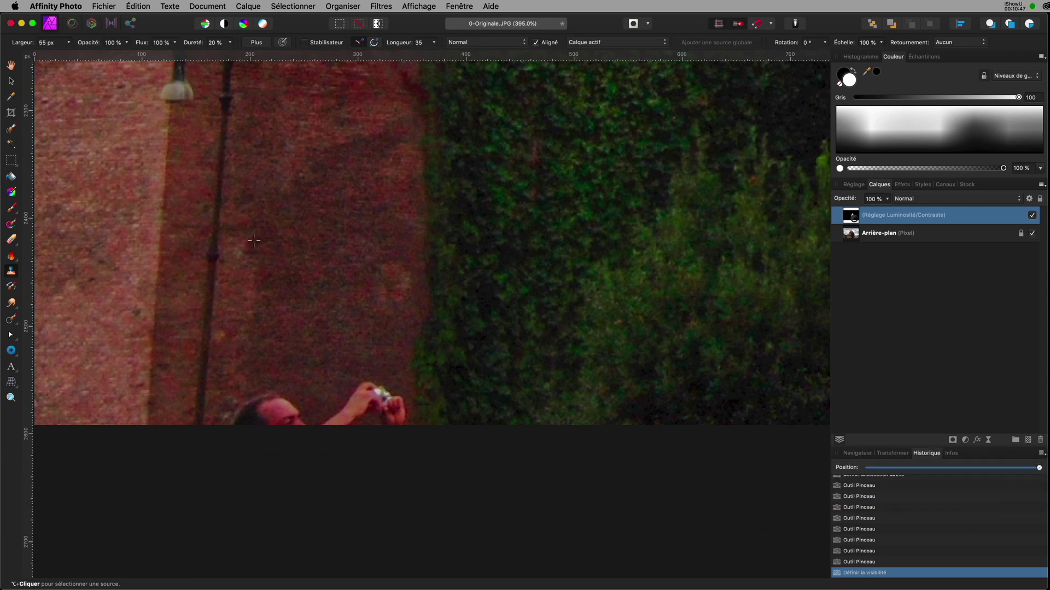
# Sample the brick wall as clone source on the Background layer, undoing a first stroke.
pyautogui.keyDown('alt'); pyautogui.click(253, 241); pyautogui.keyUp('alt')
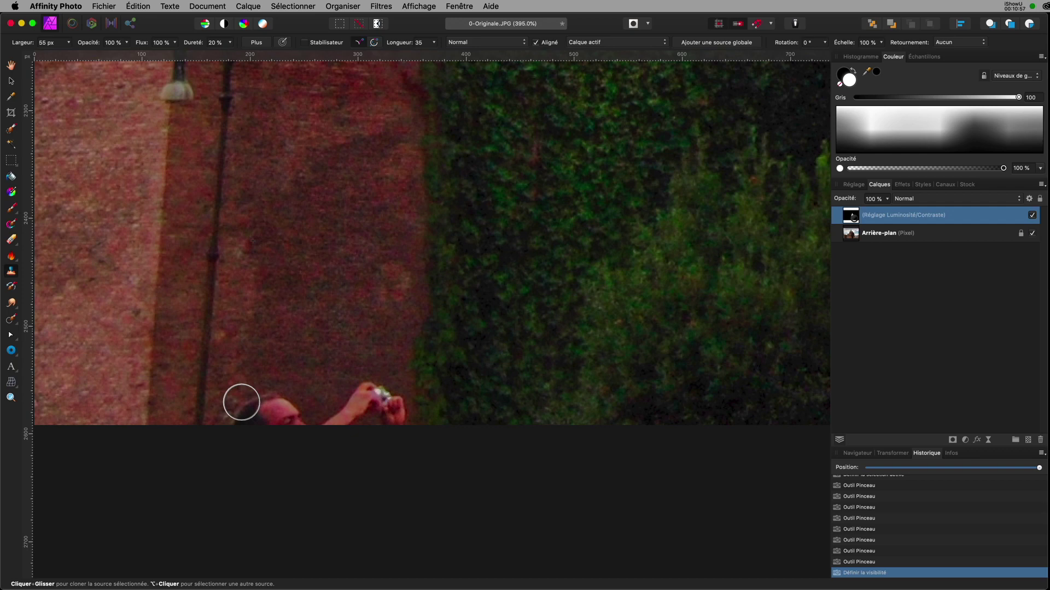
pyautogui.moveTo(241, 402); pyautogui.dragTo(251, 411)
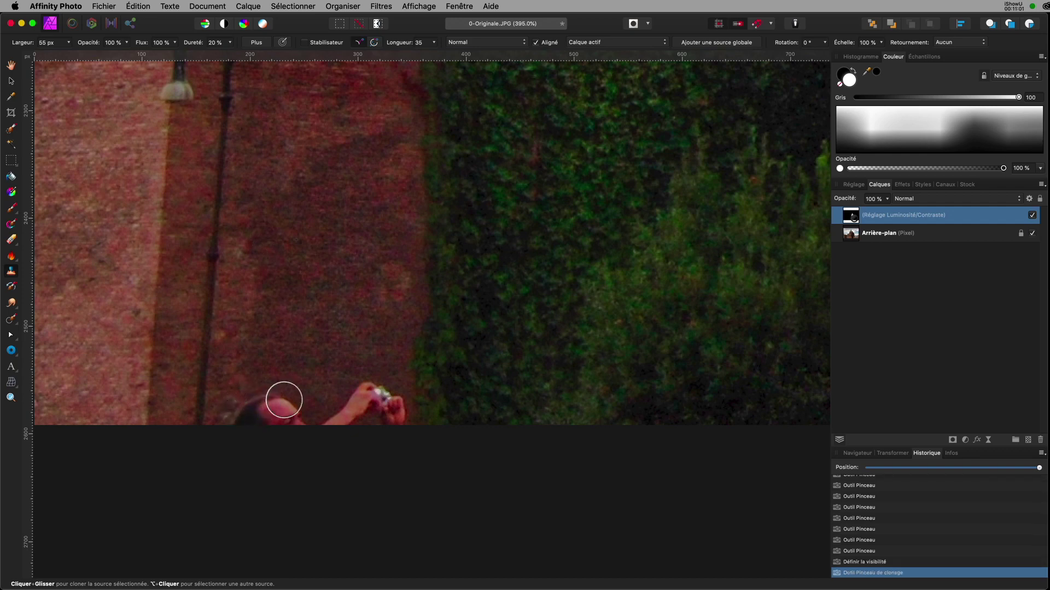
pyautogui.press('super+z')
pyautogui.click(855, 234)
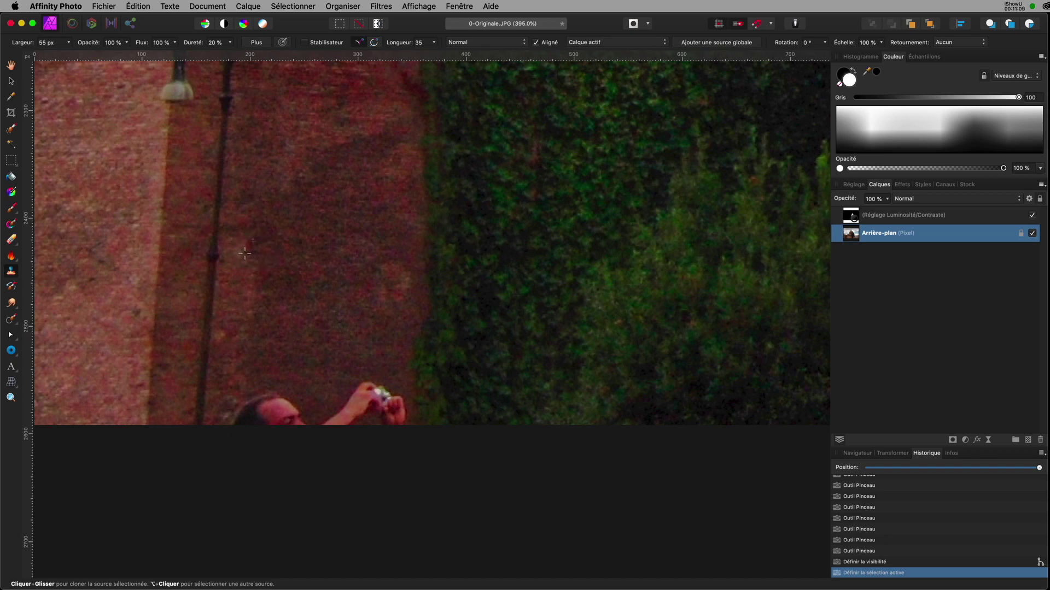
pyautogui.keyDown('alt'); pyautogui.click(252, 252); pyautogui.keyUp('alt')
# Clone brick wall over the whole tourist, then fit the photo in the window.
pyautogui.moveTo(249, 284)
pyautogui.mouseDown()
pyautogui.moveTo(250, 395)
pyautogui.moveTo(337, 392)
pyautogui.moveTo(363, 409)
pyautogui.moveTo(290, 419)
pyautogui.moveTo(305, 405)
pyautogui.mouseUp()
pyautogui.keyDown('alt'); pyautogui.click(340, 316); pyautogui.keyUp('alt')
pyautogui.keyDown('alt'); pyautogui.click(333, 340); pyautogui.keyUp('alt')
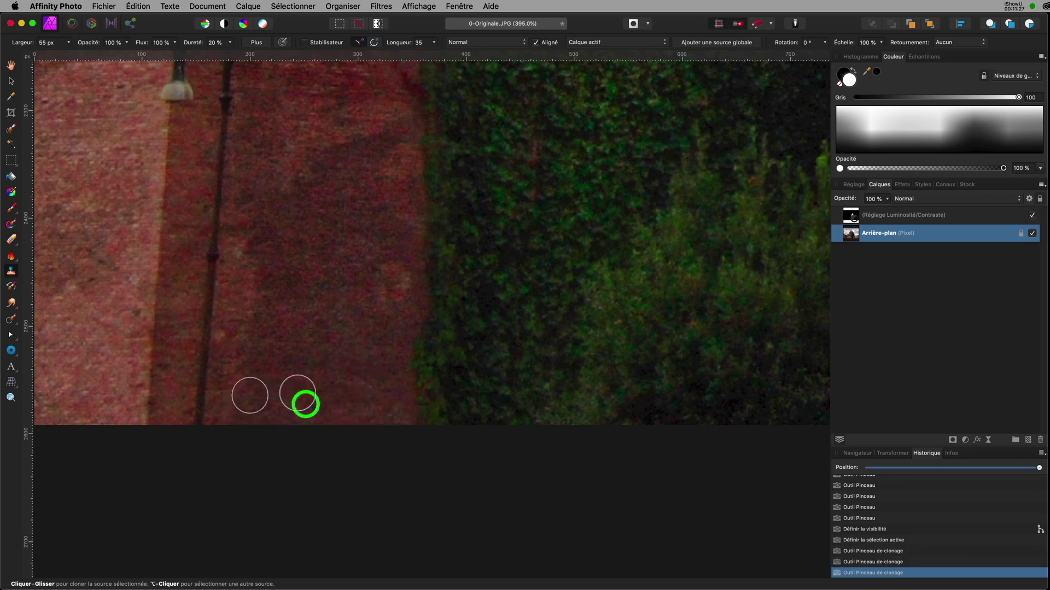
pyautogui.keyDown('alt'); pyautogui.click(290, 343); pyautogui.keyUp('alt')
pyautogui.moveTo(339, 386); pyautogui.dragTo(390, 417)
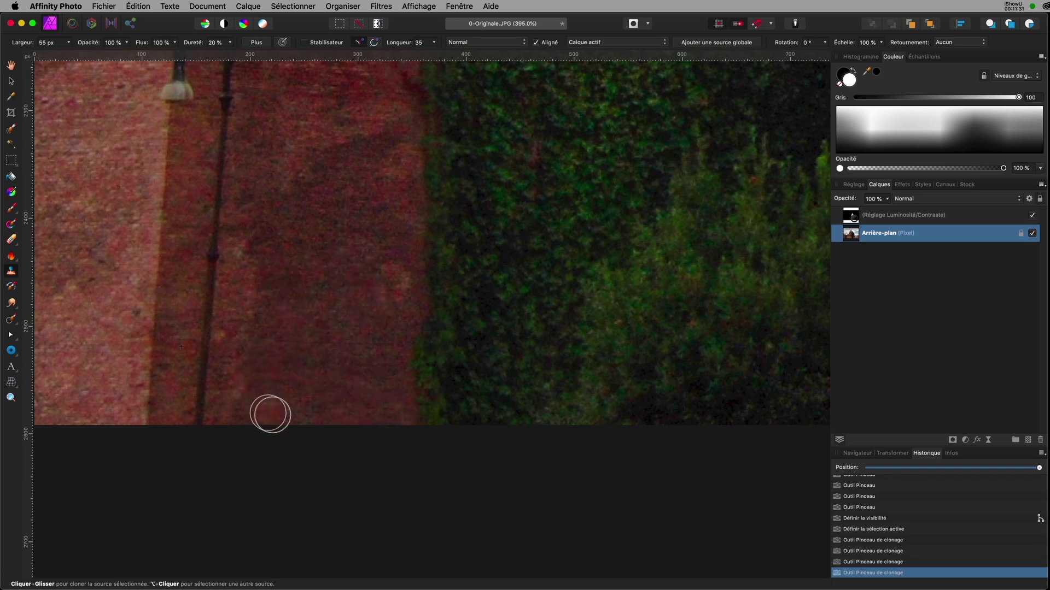
pyautogui.press('super+0')
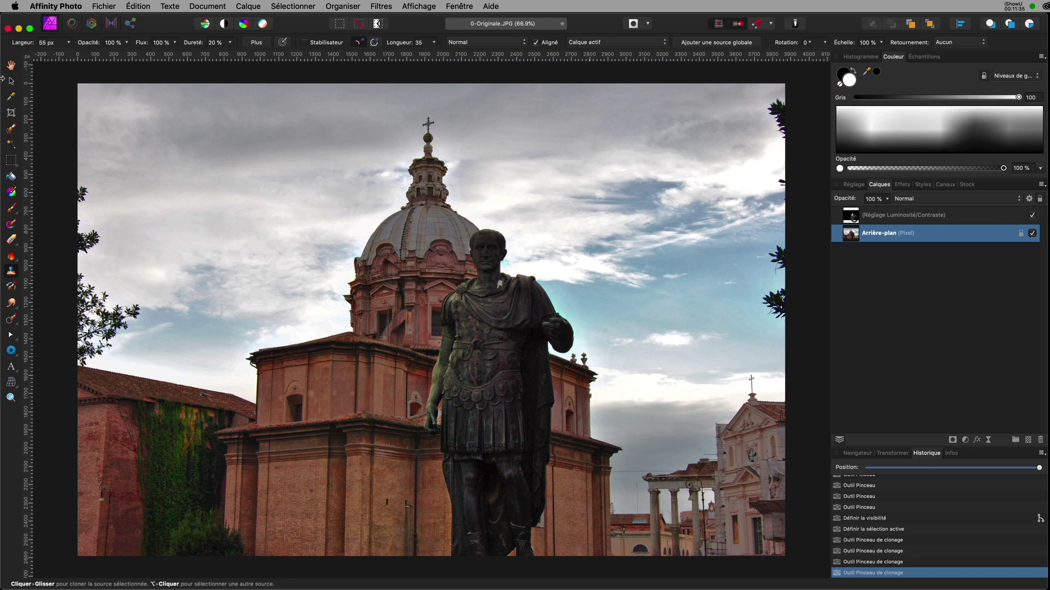
# With the Move tool, click empty canvas to deselect the layer, leaving the finished photo unselected.
pyautogui.click(15, 80)
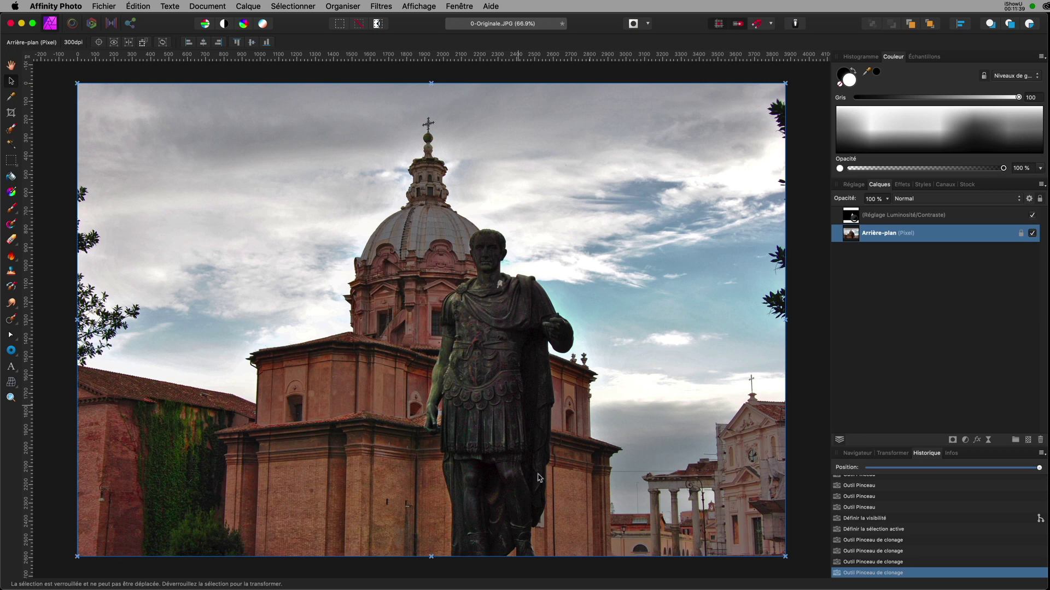
pyautogui.click(585, 573)
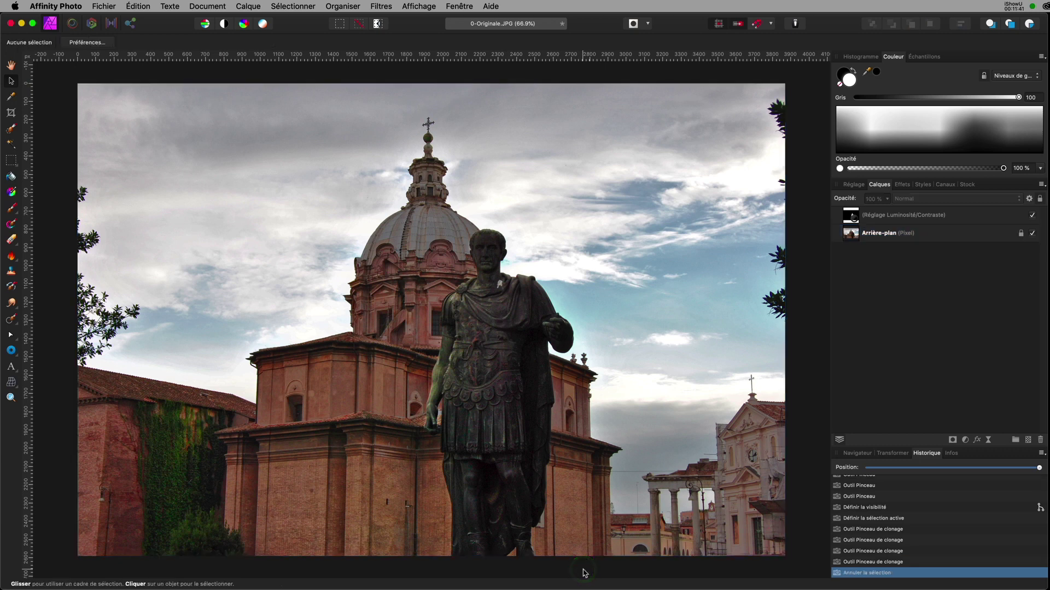